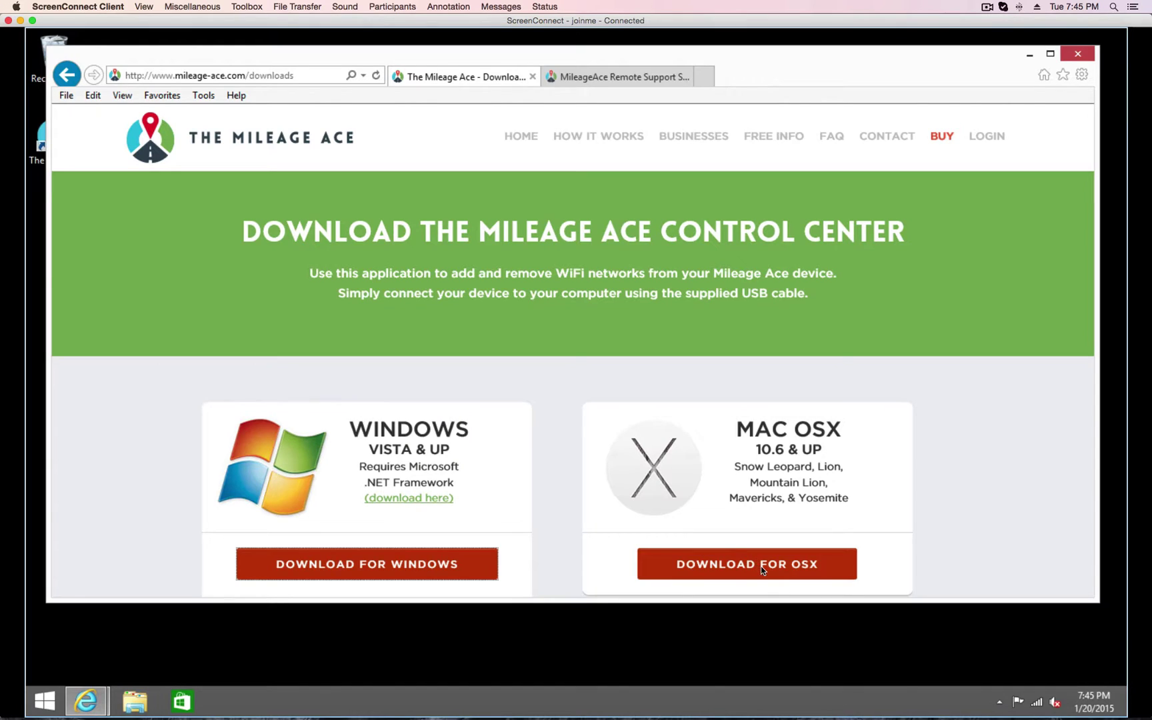
# Download the Windows installer from the page and dismiss the download prompt.
pyautogui.scroll(-1, 450, 530)
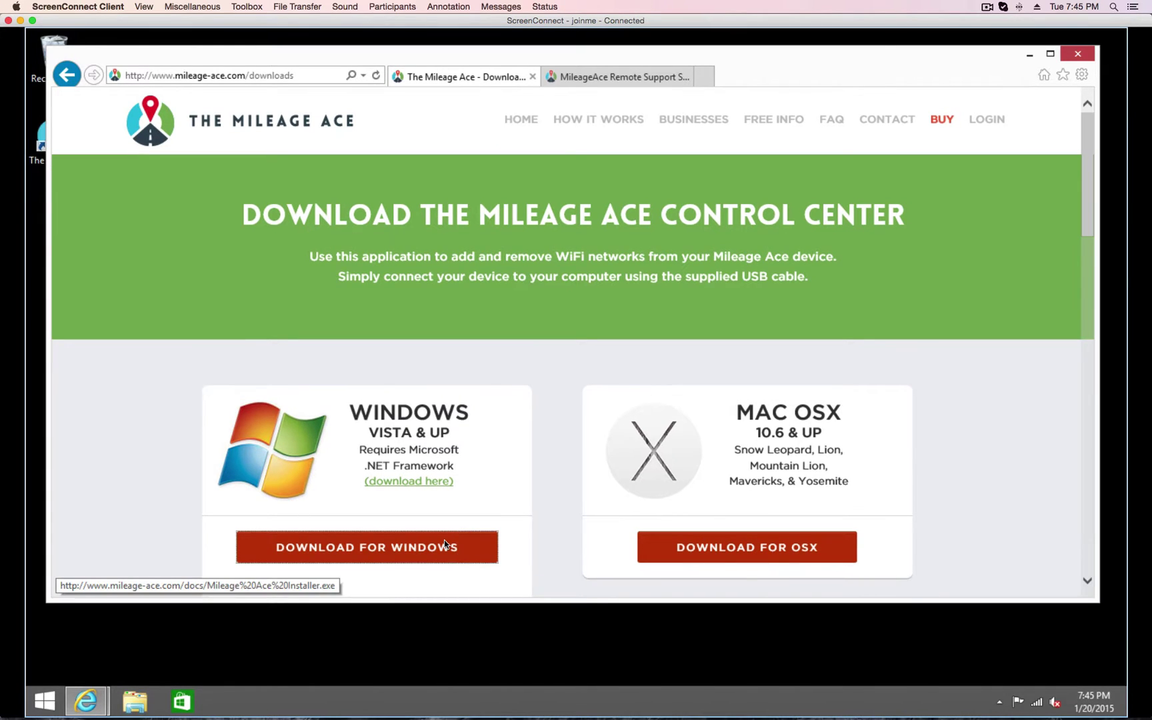
pyautogui.click(444, 543)
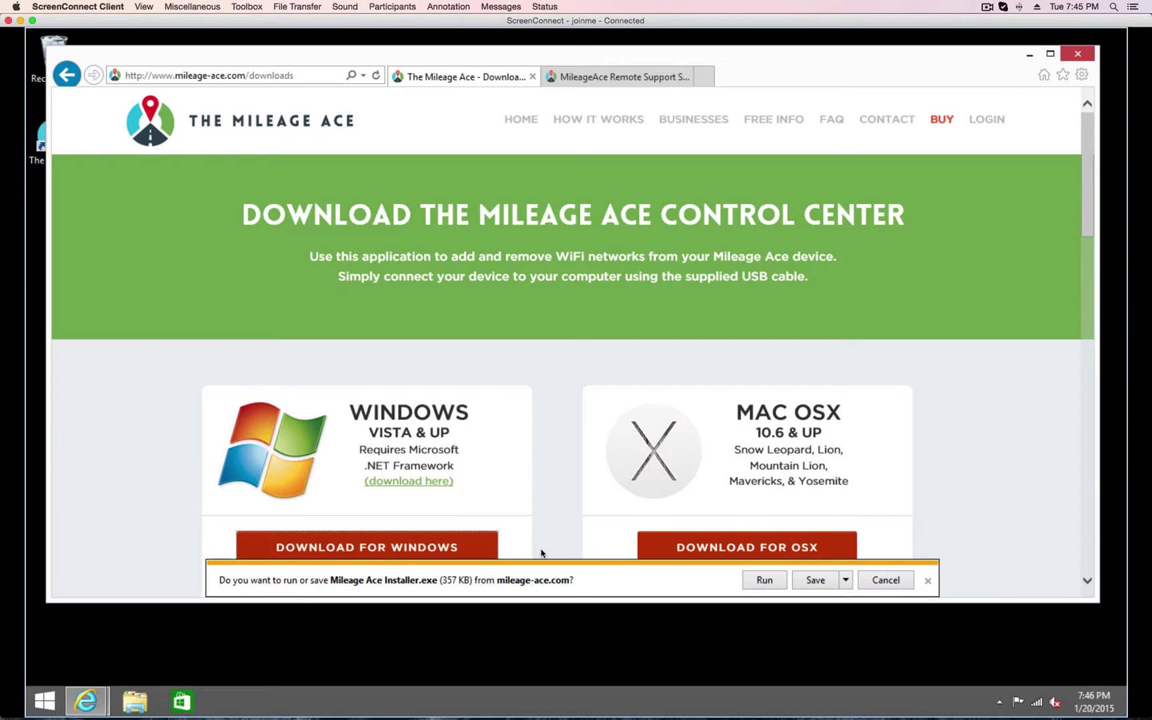
pyautogui.click(886, 580)
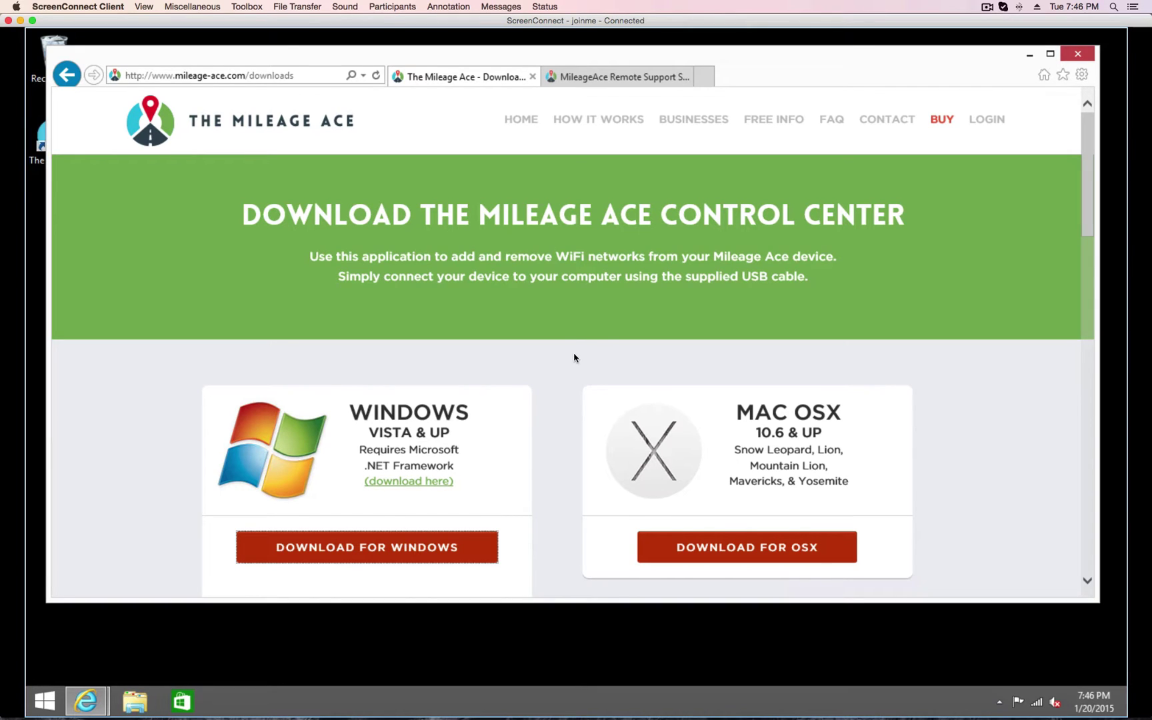
# Minimize Internet Explorer and launch The Mileage Ace from its desktop icon, allowing it through User Account Control.
pyautogui.click(1027, 55)
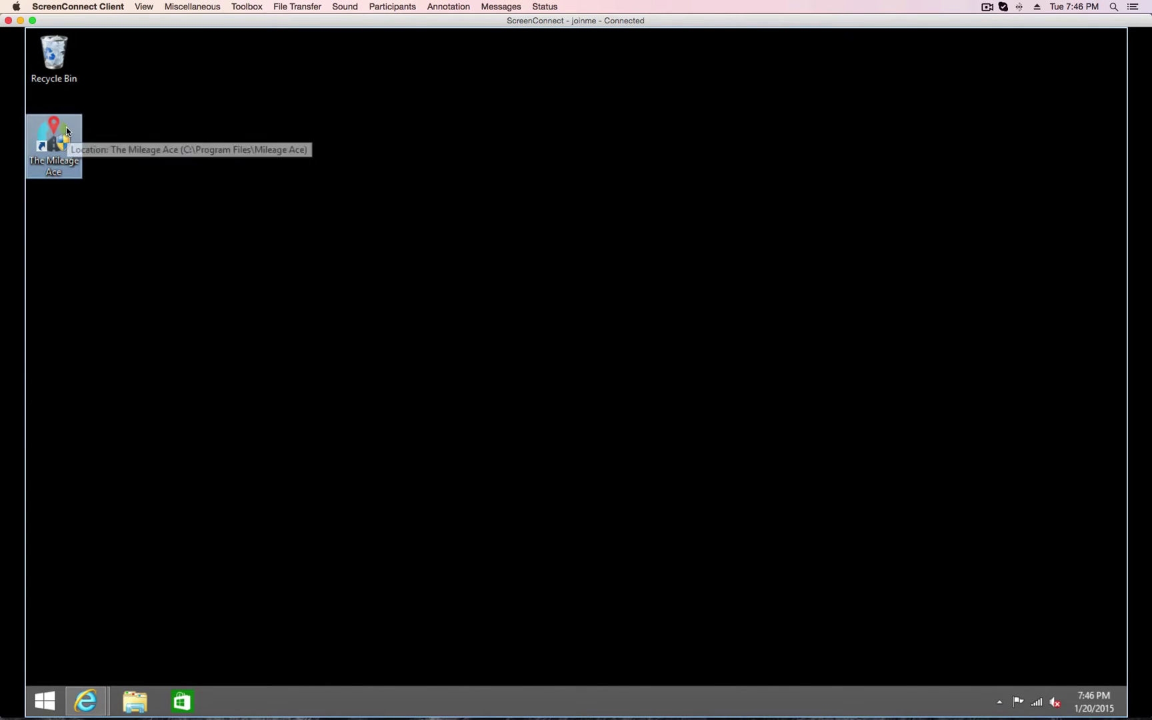
pyautogui.doubleClick(67, 130)
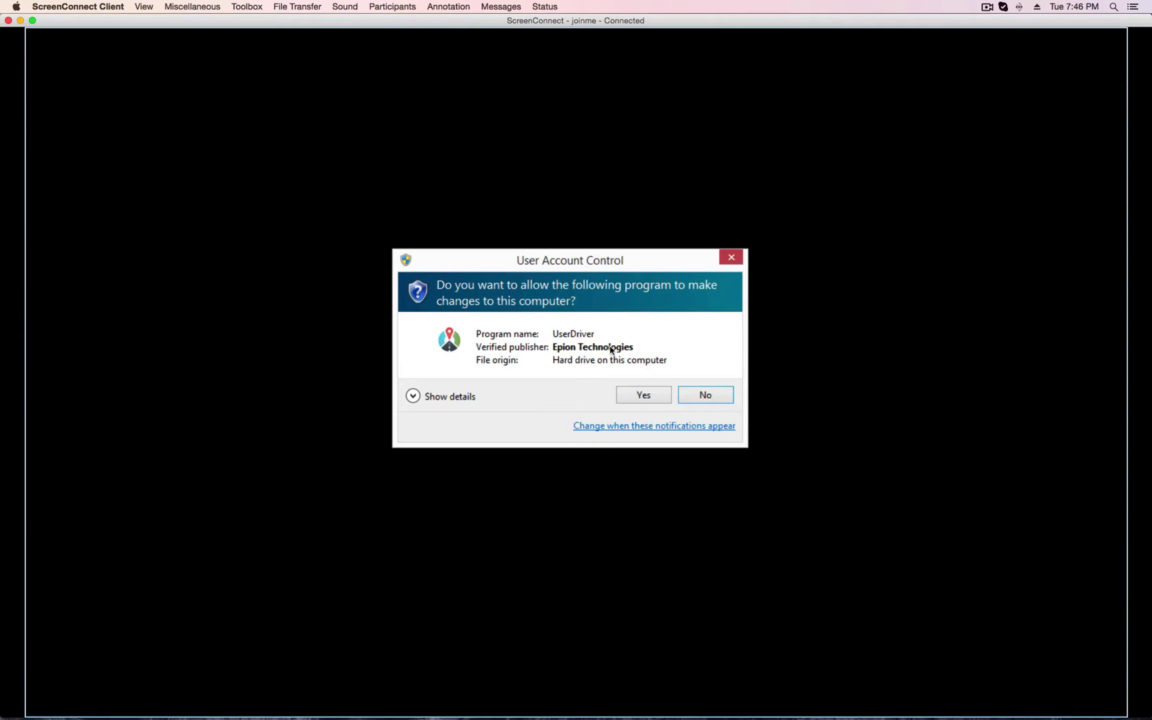
pyautogui.click(642, 396)
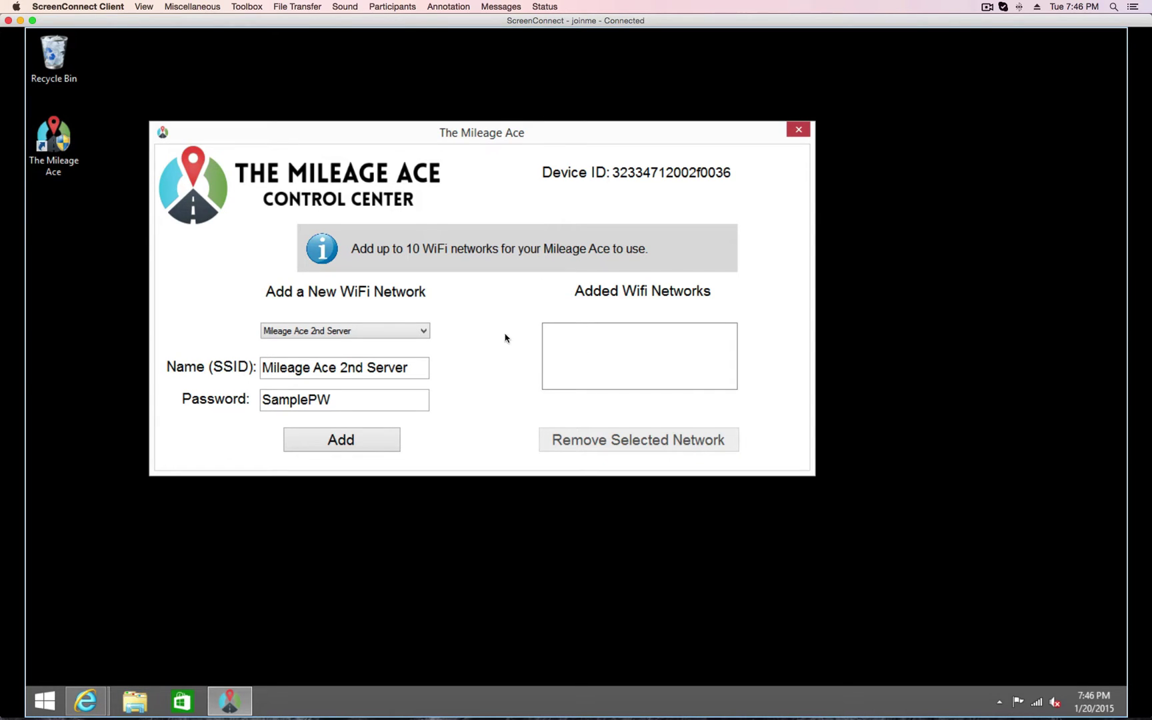
pyautogui.click(425, 332)
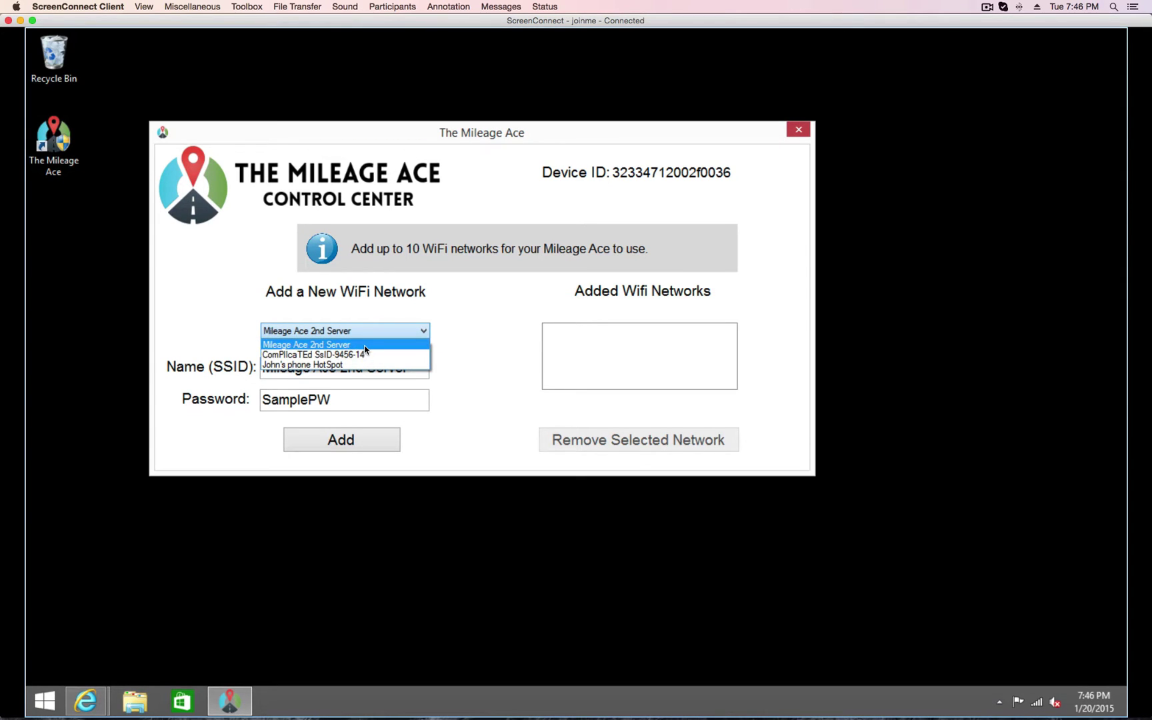
pyautogui.click(396, 330)
pyautogui.click(396, 329)
pyautogui.click(433, 346)
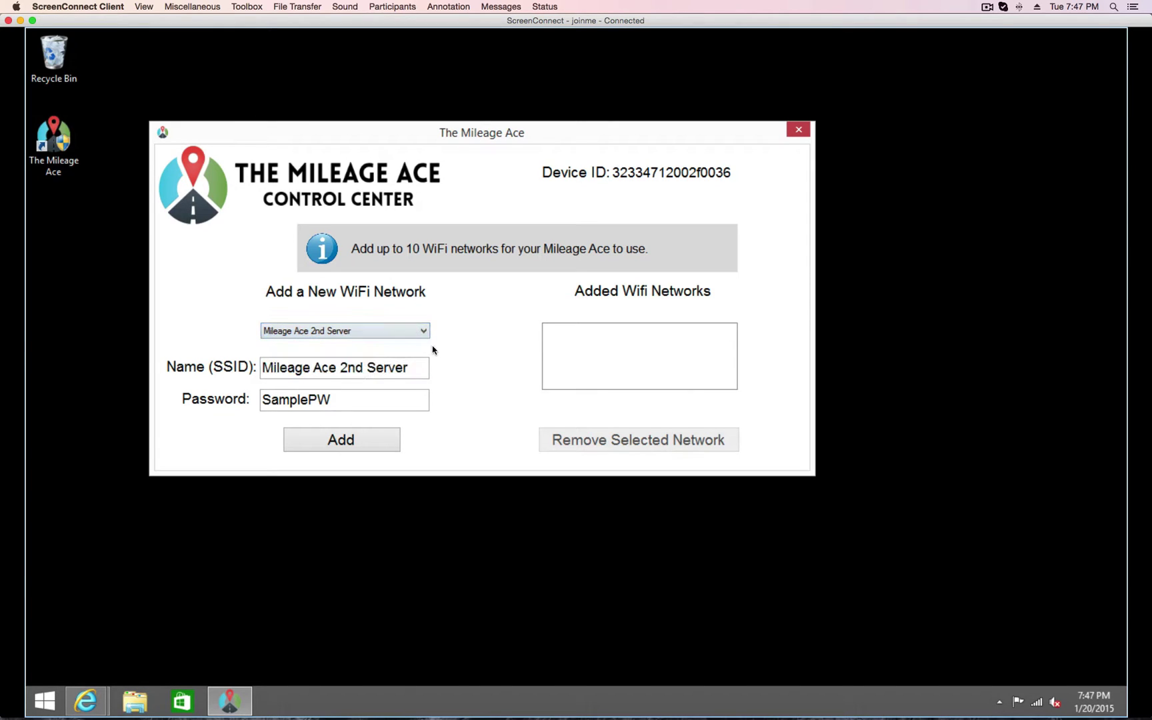
pyautogui.click(335, 371)
pyautogui.press('Left')
pyautogui.press('Left')
pyautogui.press('BackSpace')
pyautogui.write('a')
pyautogui.click(341, 331)
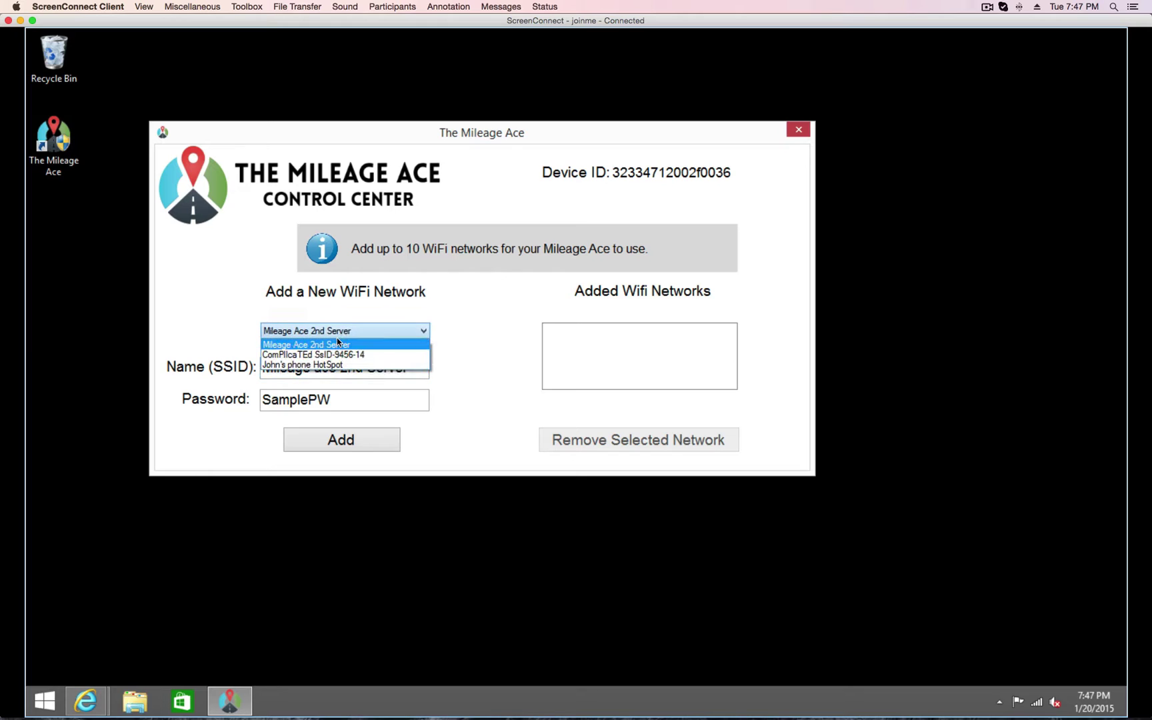
pyautogui.click(335, 343)
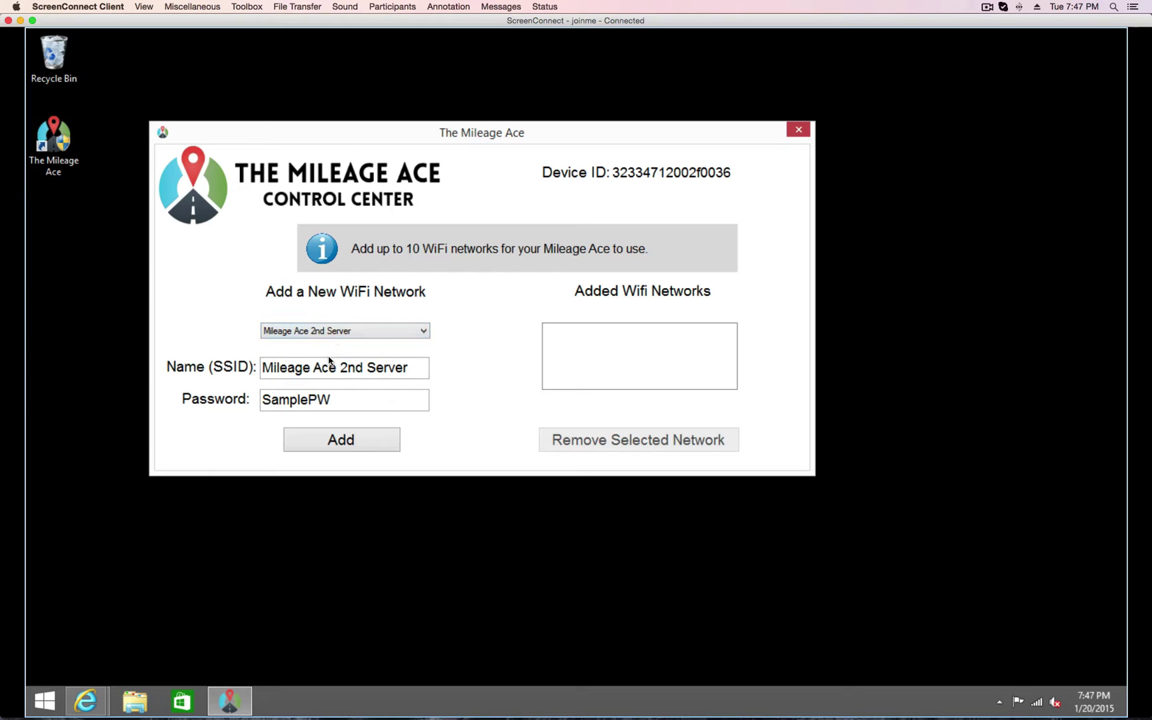
pyautogui.click(393, 370)
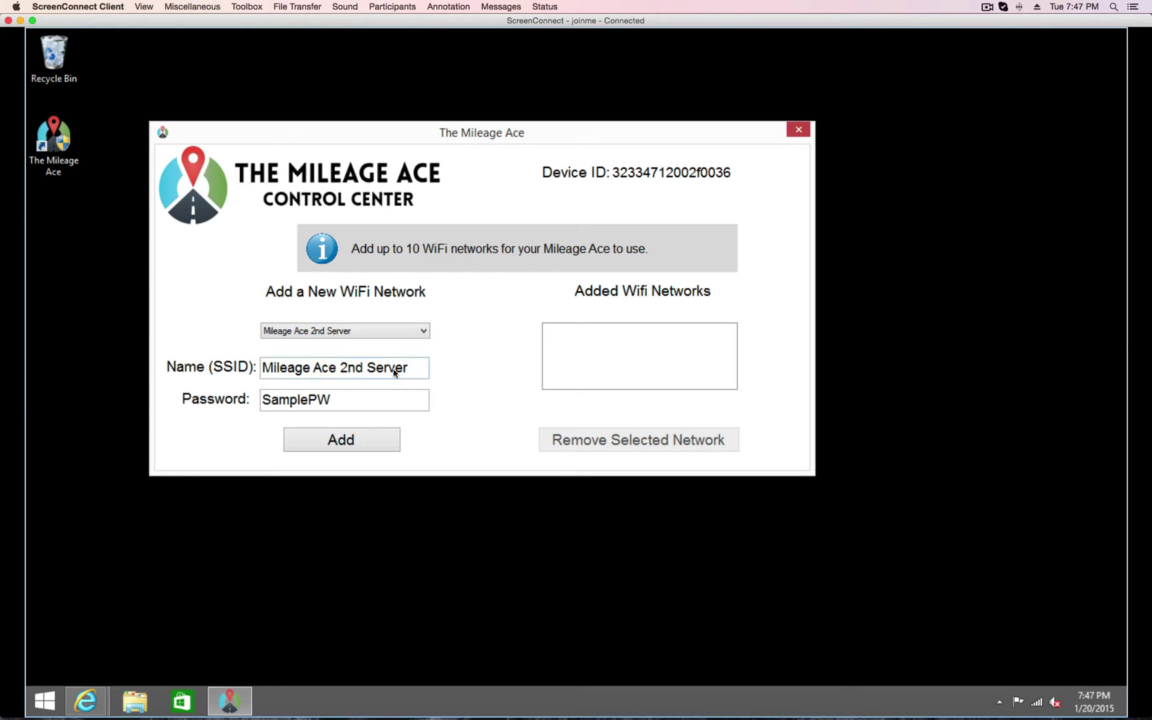
pyautogui.click(358, 397)
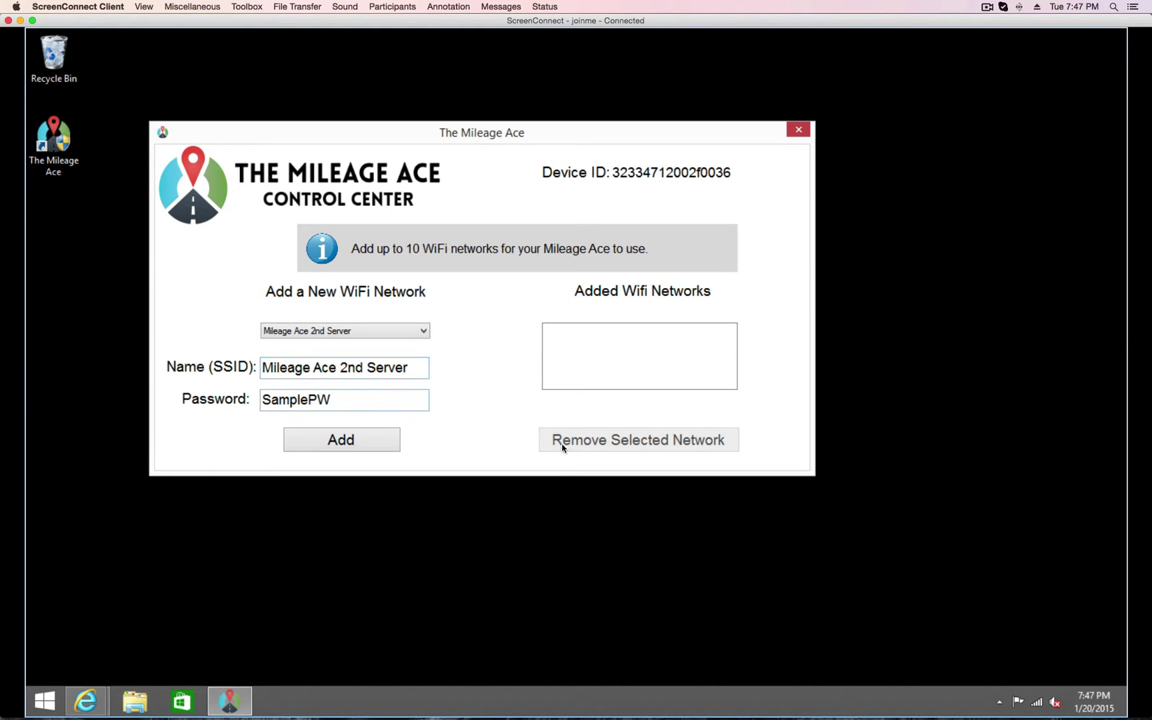
# Review nearby Wi-Fi networks in the taskbar Networks flyout, expanding NETGEAR19's details, then close it.
pyautogui.click(1038, 705)
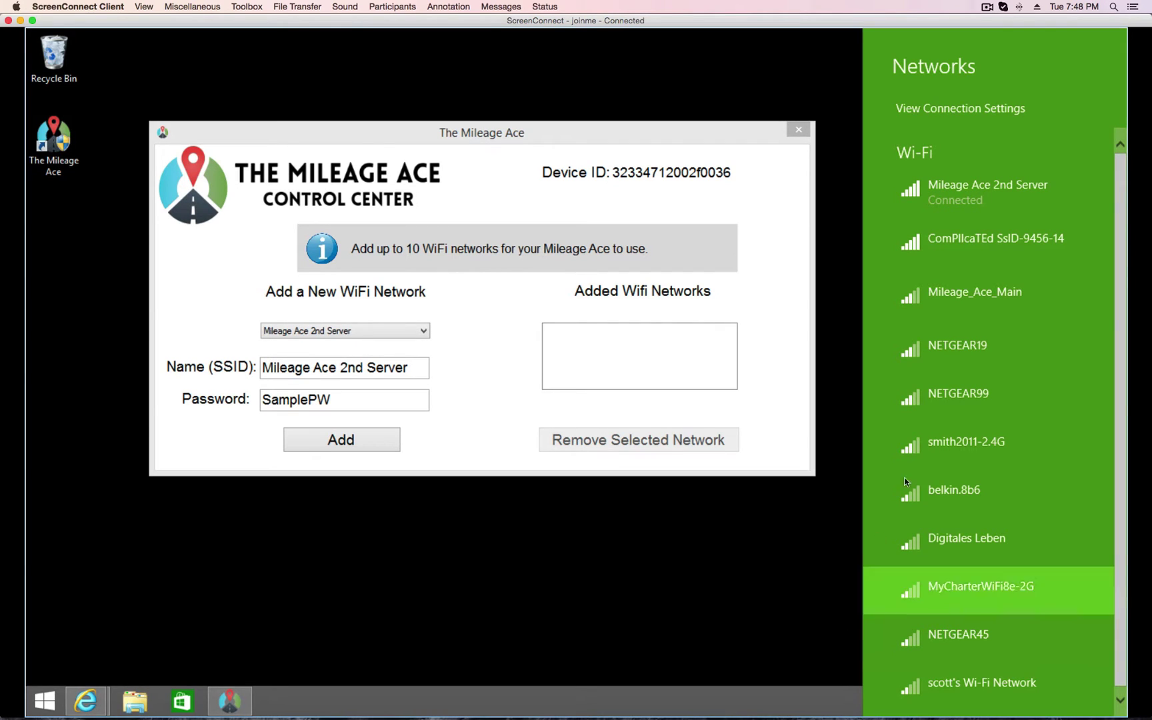
pyautogui.click(976, 346)
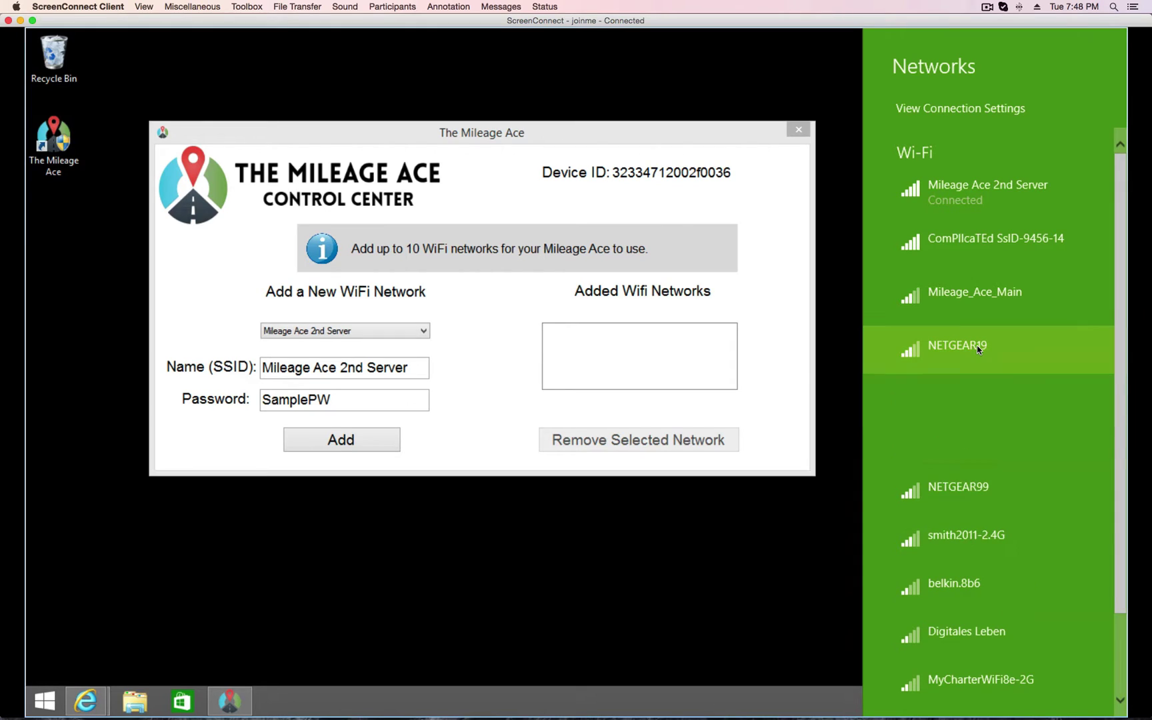
pyautogui.click(773, 533)
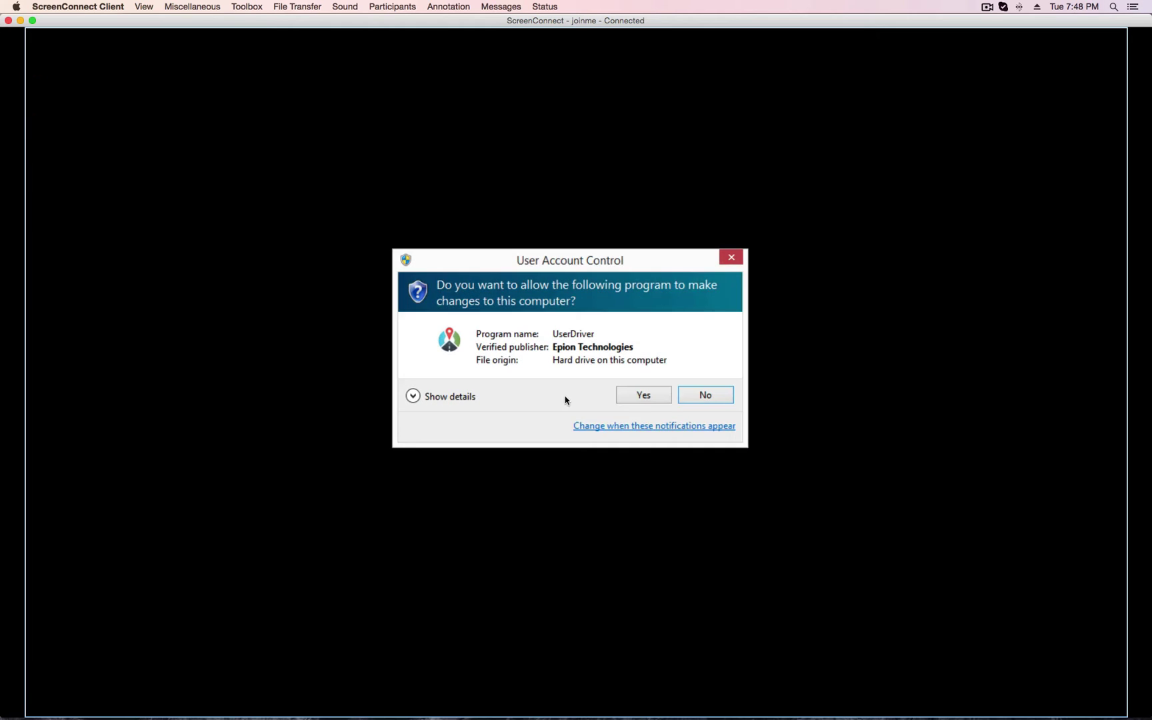
# Allow the Control Center through User Account Control and select ComPlIcaTEd SsID-9456-14 from the SSID dropdown.
pyautogui.click(643, 397)
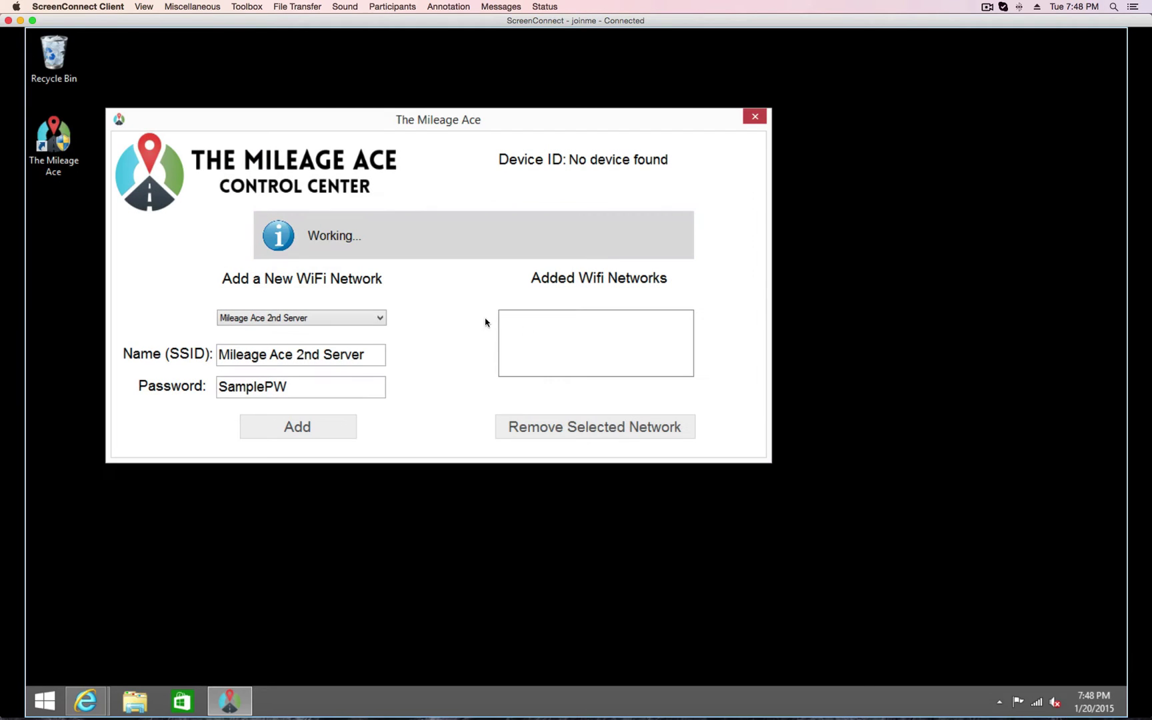
pyautogui.click(368, 318)
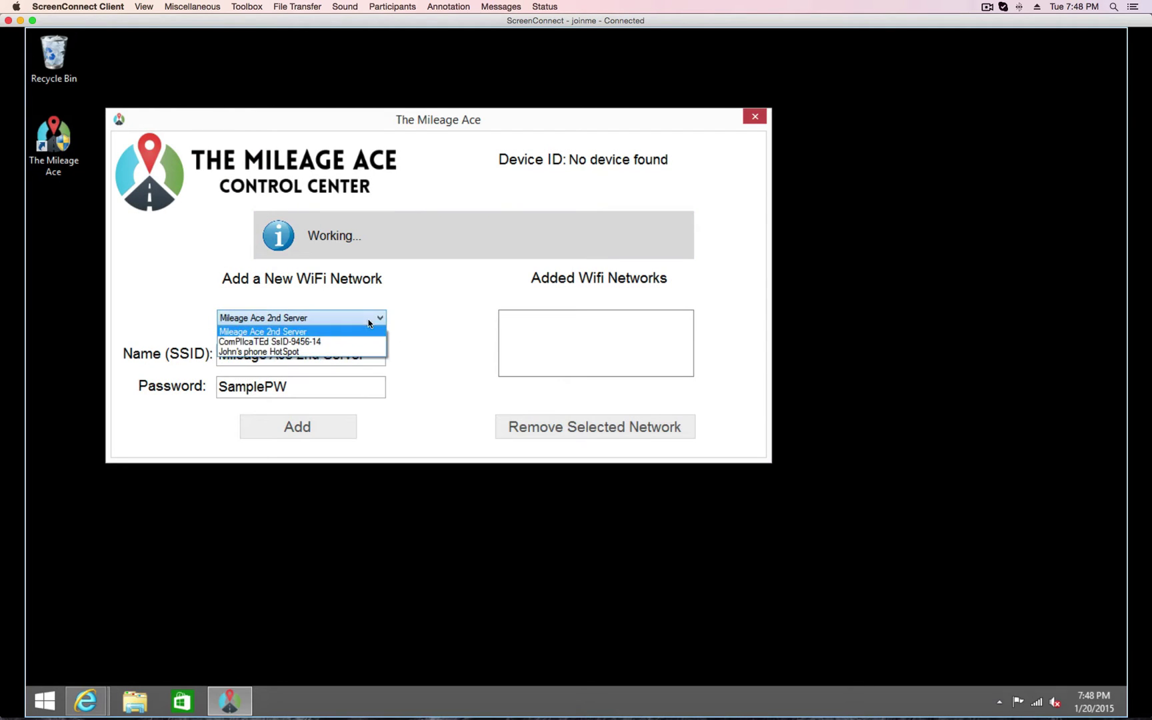
pyautogui.click(325, 342)
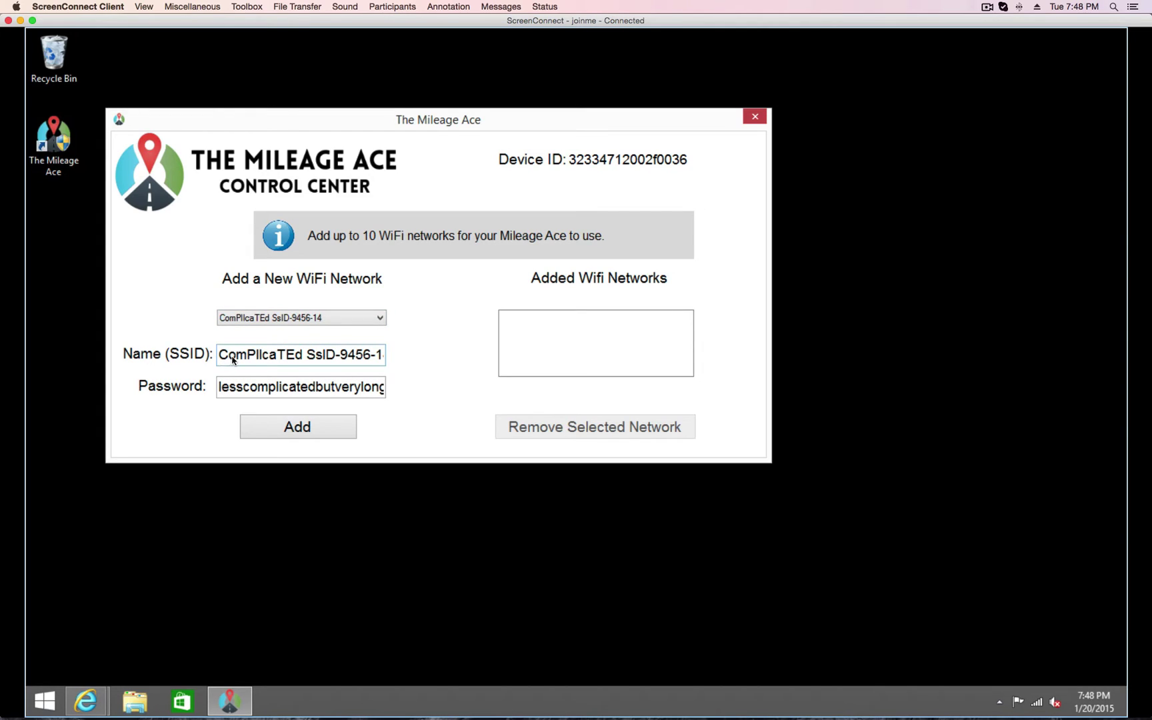
# Scroll through the long network name and password fields to check the loaded values.
pyautogui.click(260, 359)
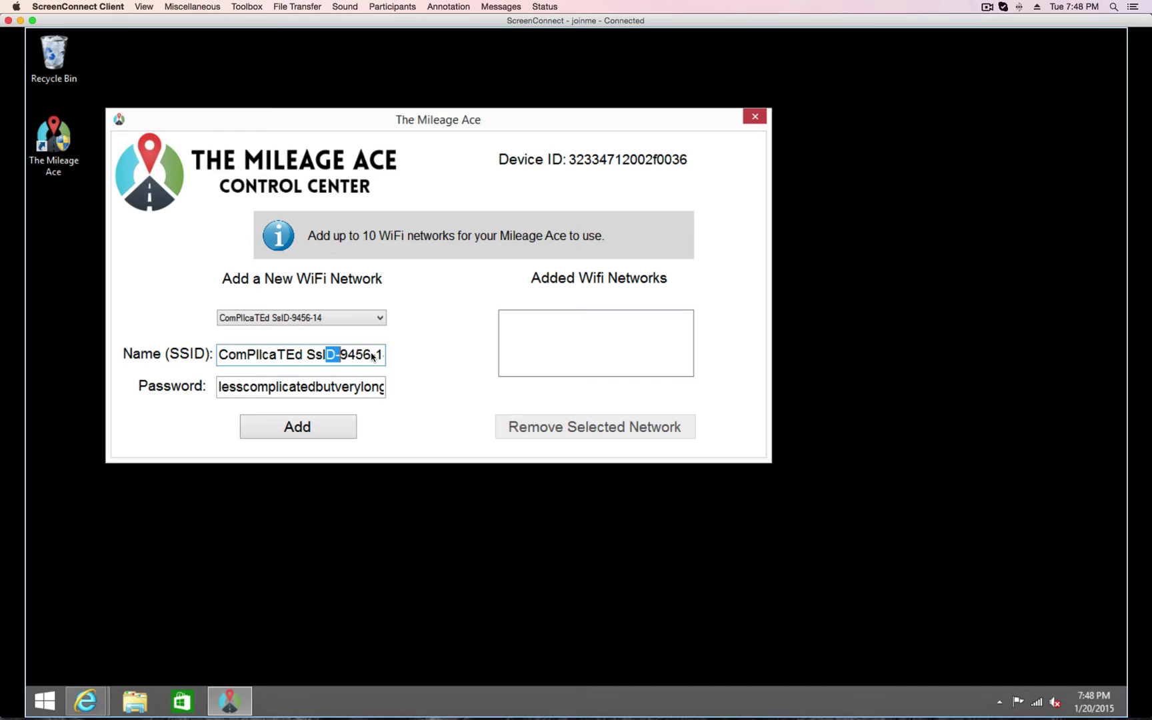
pyautogui.moveTo(332, 355); pyautogui.dragTo(392, 354)
pyautogui.press('Left')
pyautogui.moveTo(291, 356); pyautogui.dragTo(229, 356)
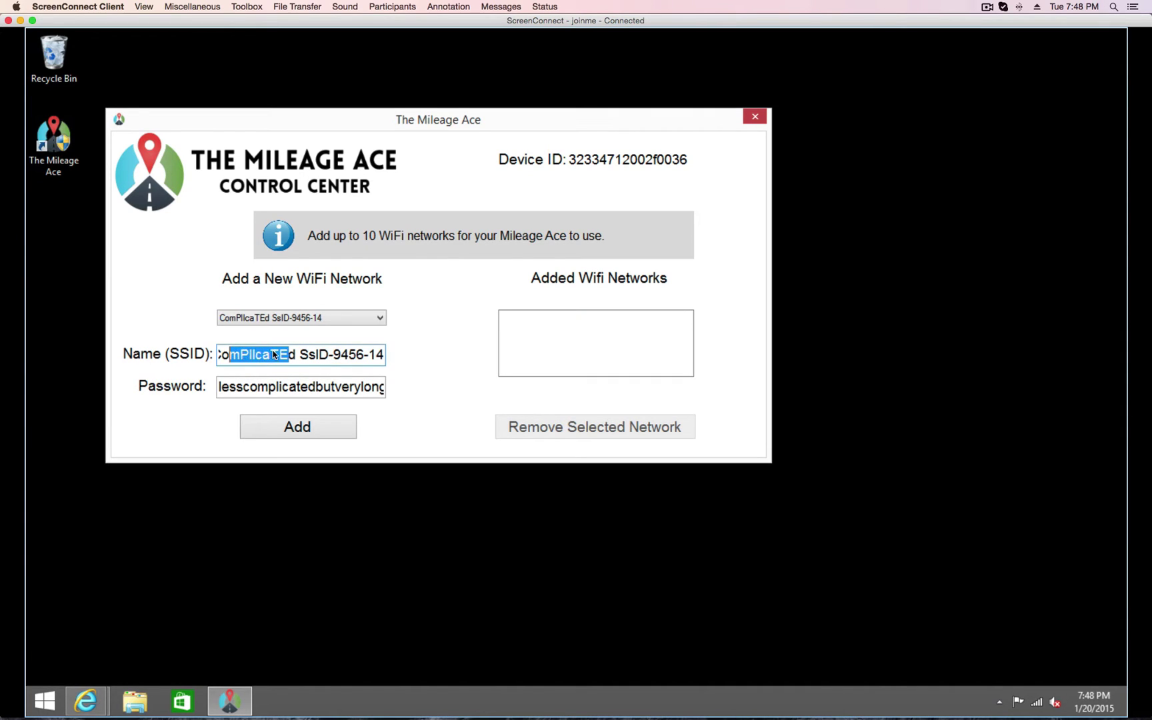
pyautogui.click(256, 357)
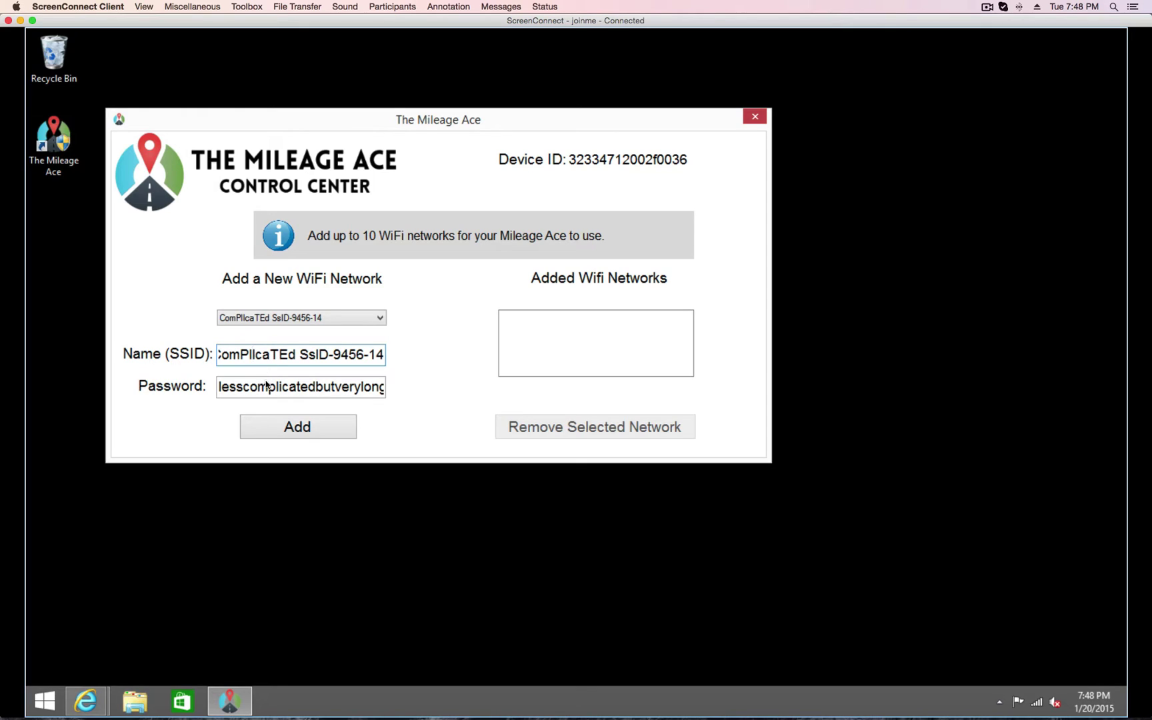
pyautogui.click(258, 388)
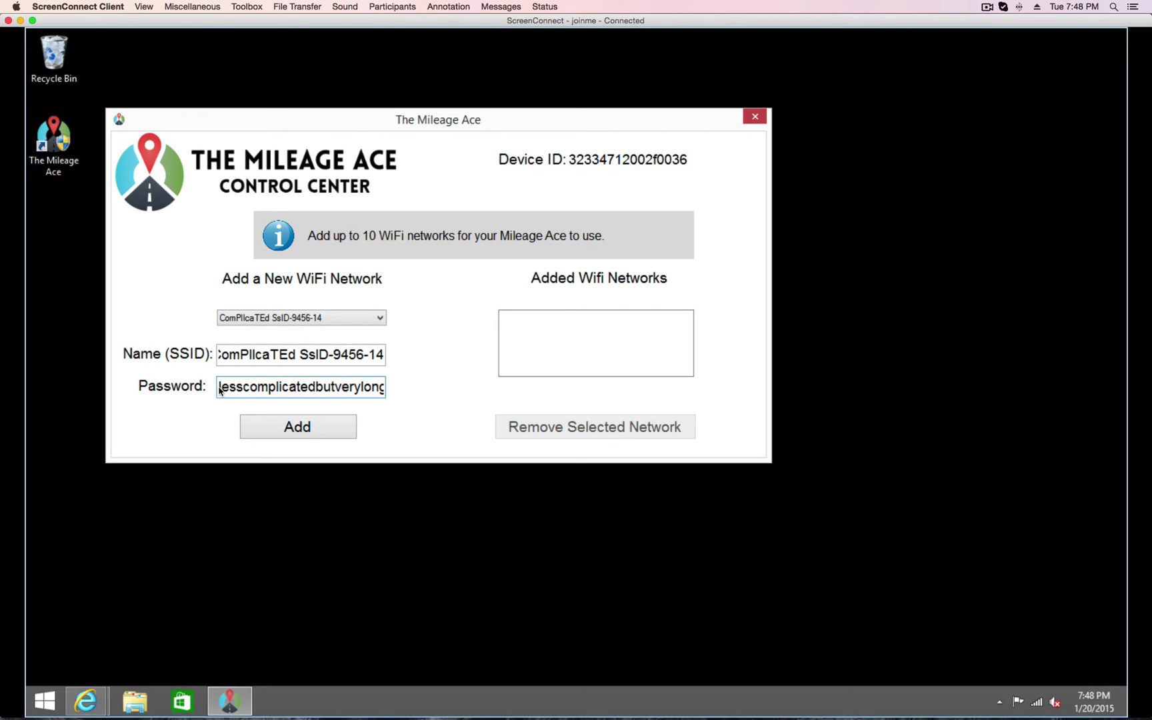
pyautogui.moveTo(219, 388); pyautogui.dragTo(323, 387)
pyautogui.click(326, 387)
# Add ComPlIcaTEd SsID-9456-14, Mileage Ace 2nd Server and the phone hotspot, then step through the Added Wifi Networks list.
pyautogui.click(344, 320)
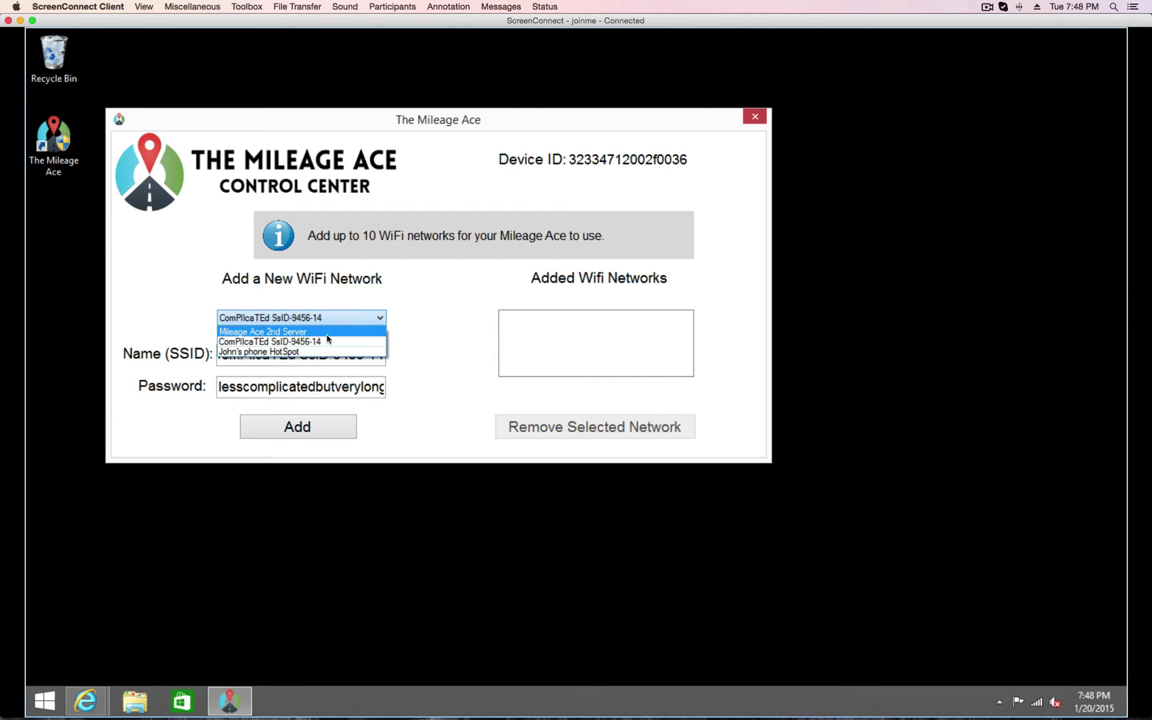
pyautogui.click(326, 341)
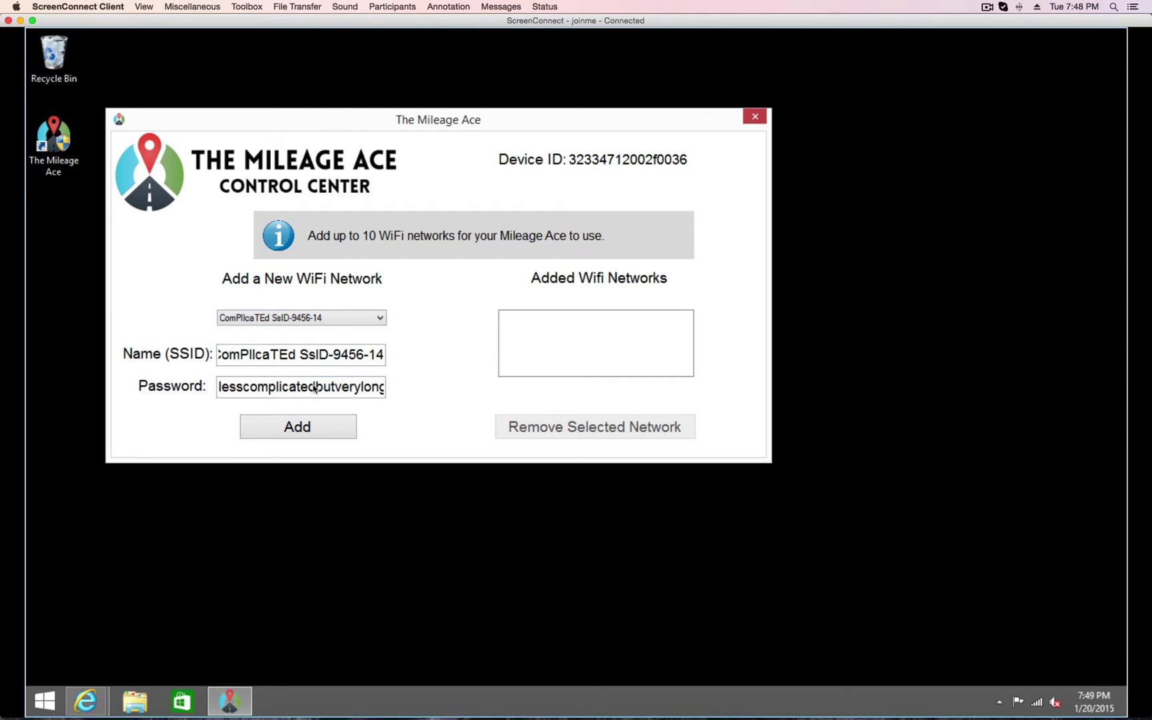
pyautogui.click(302, 433)
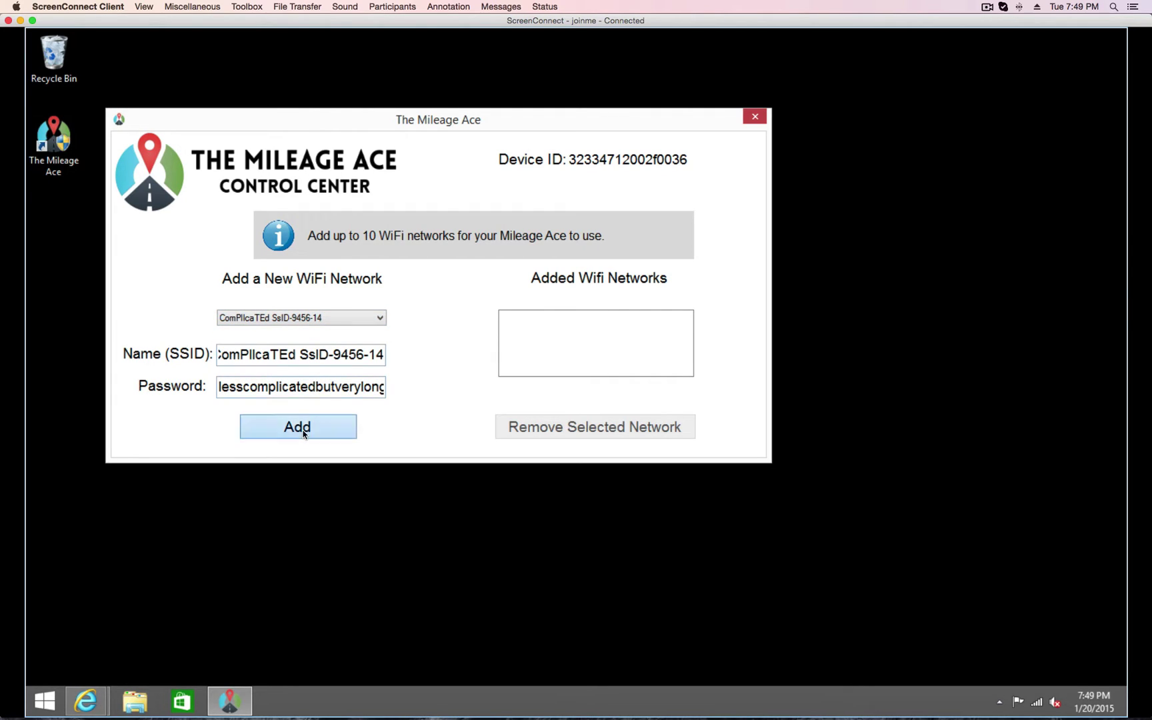
pyautogui.click(350, 322)
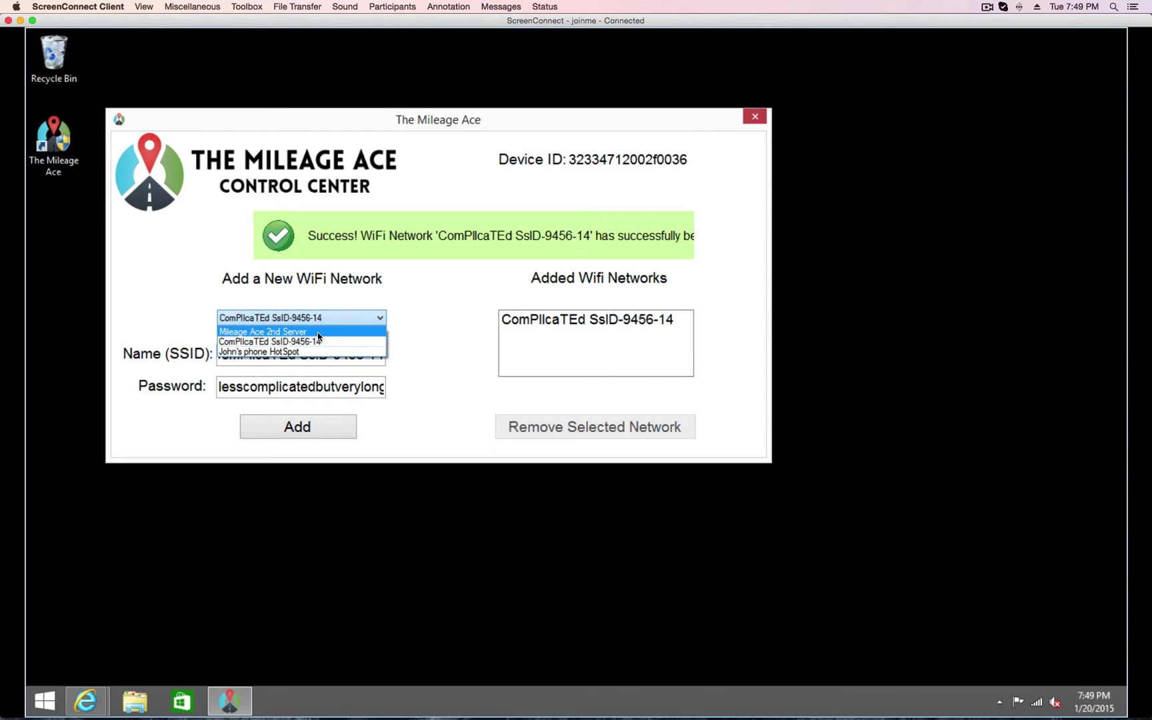
pyautogui.click(318, 332)
pyautogui.click(334, 424)
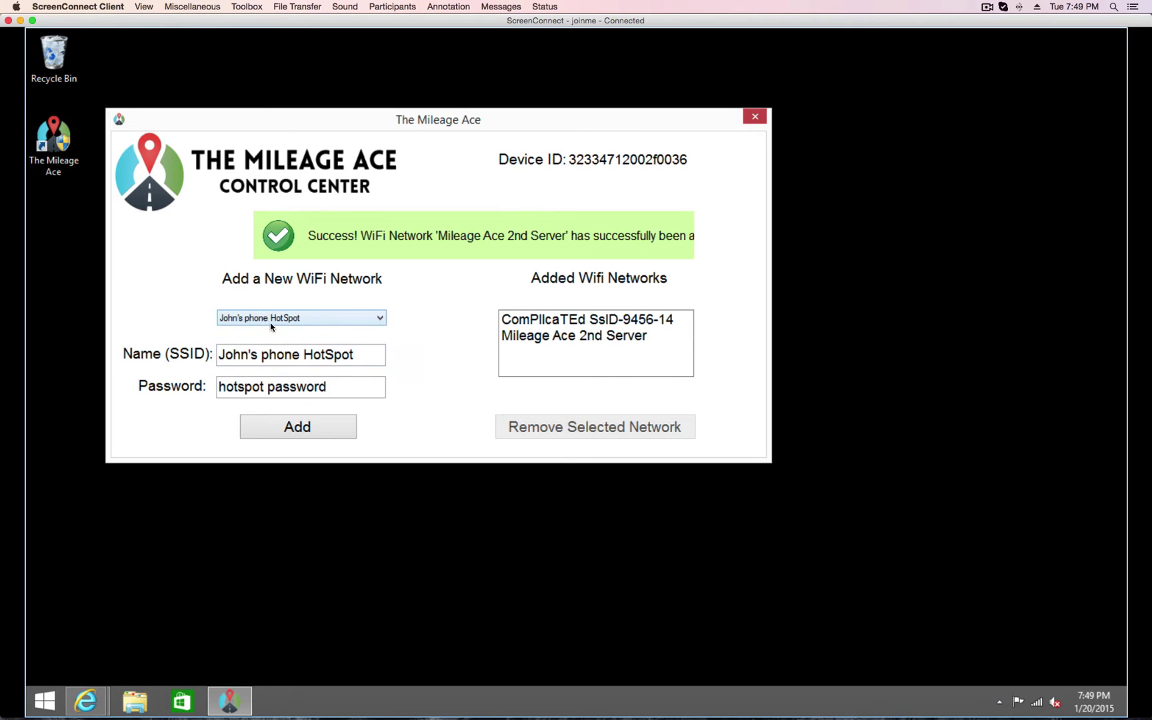
pyautogui.click(322, 430)
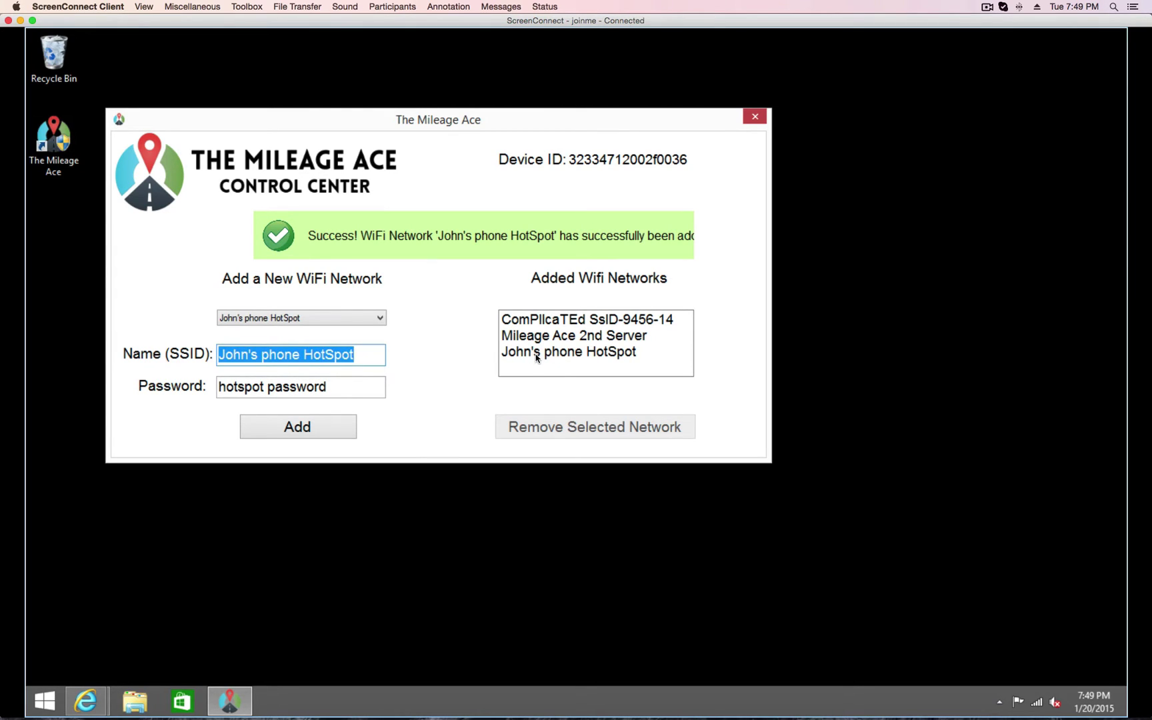
pyautogui.click(572, 319)
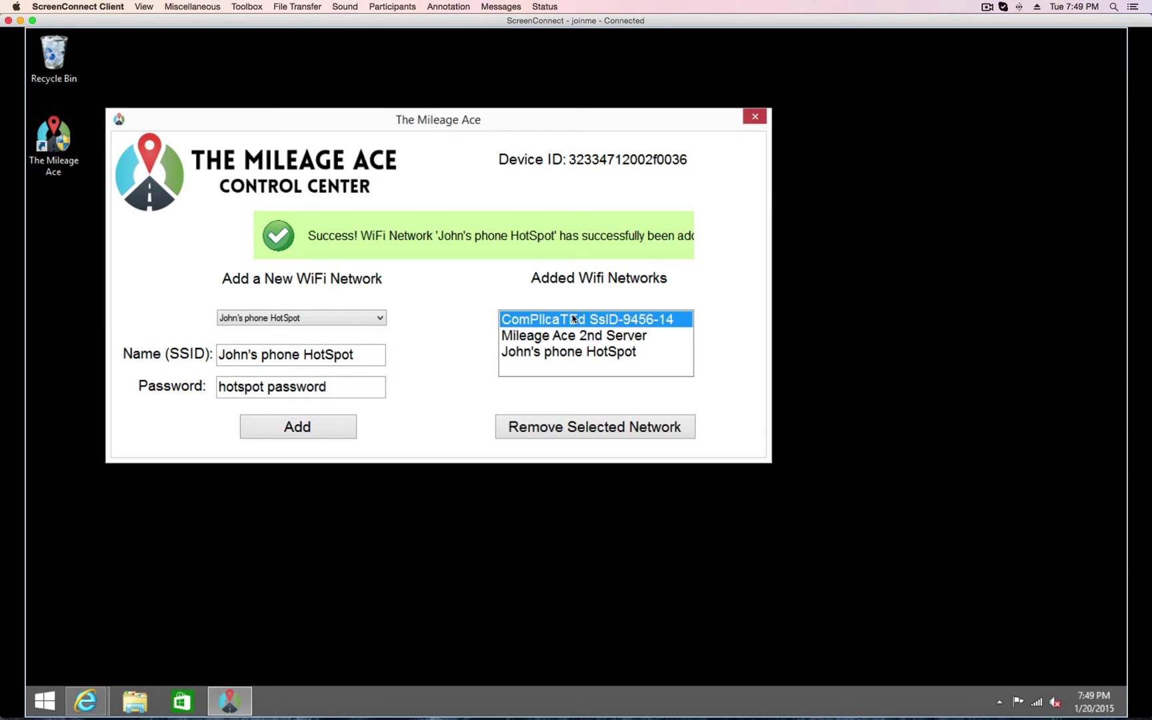
pyautogui.press('Down')
pyautogui.press('Down')
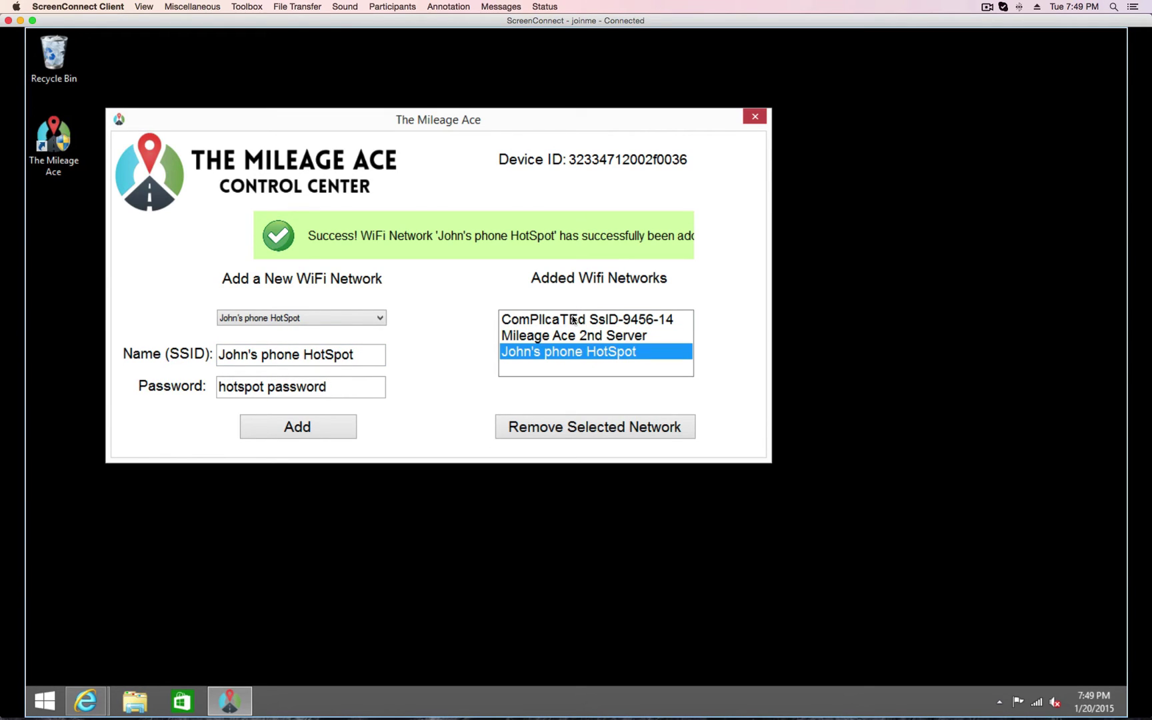